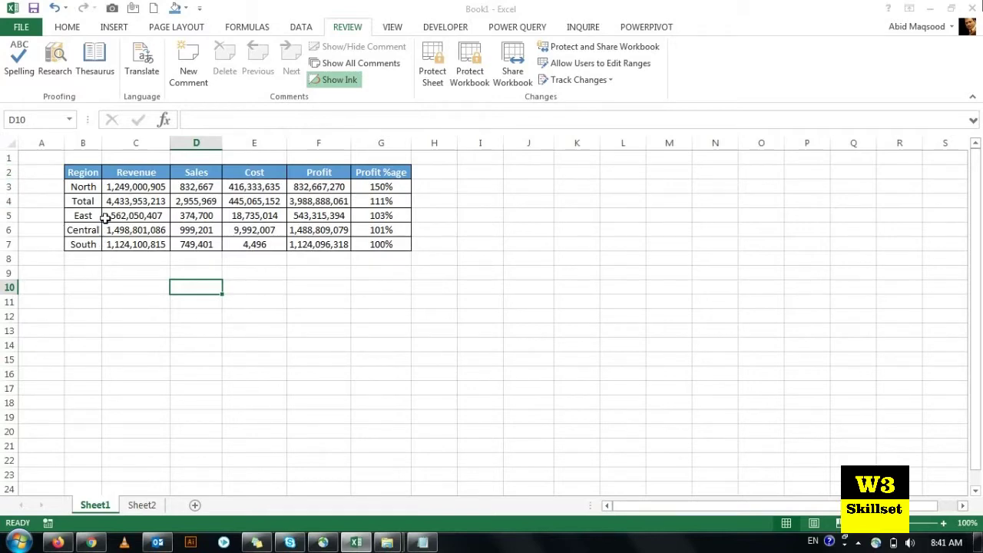
Step: Switch back to the Home ribbon beside the Region sales table
left_click(63, 31)
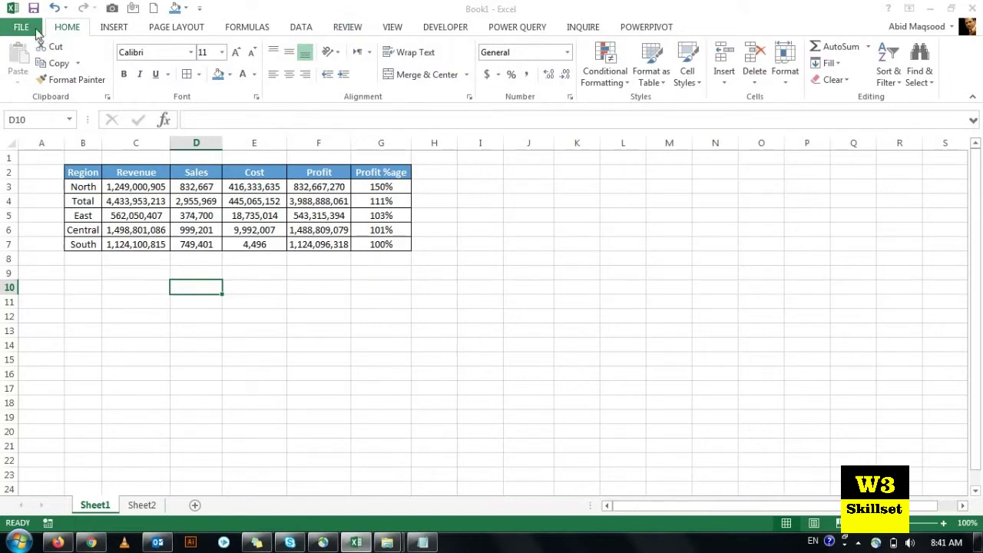
Step: Begin a Save As into the Downloads folder, with the default name Book1.xlsx
left_click(20, 27)
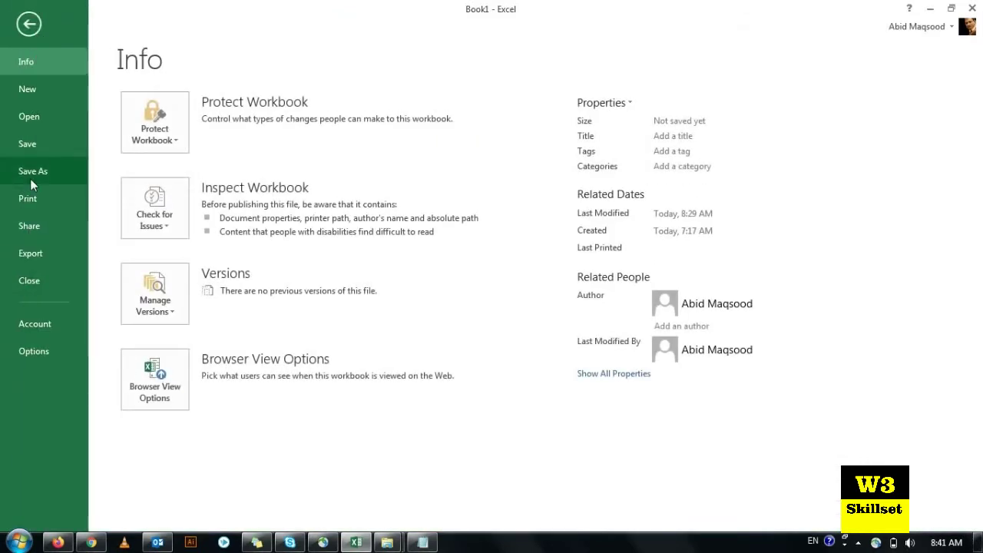
left_click(30, 26)
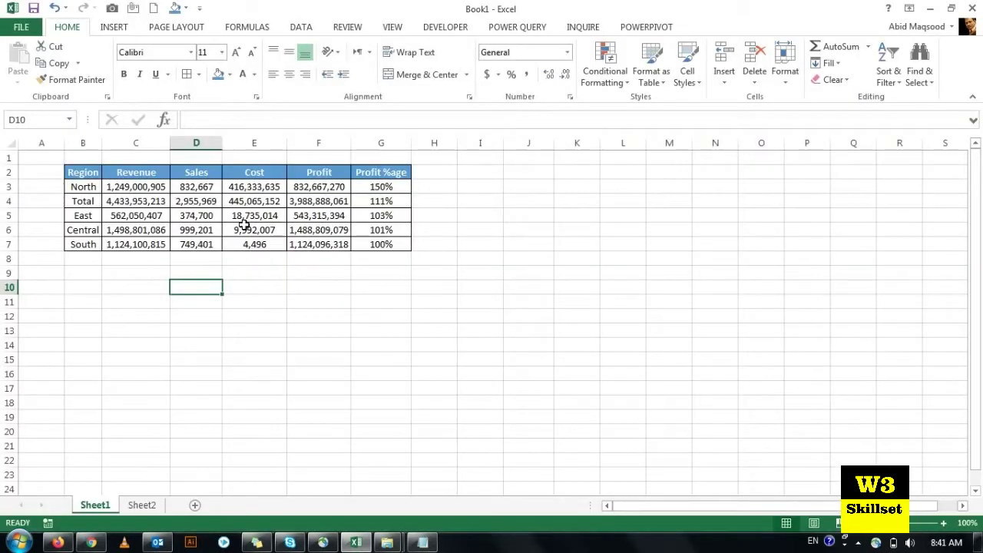
key("ctrl+s")
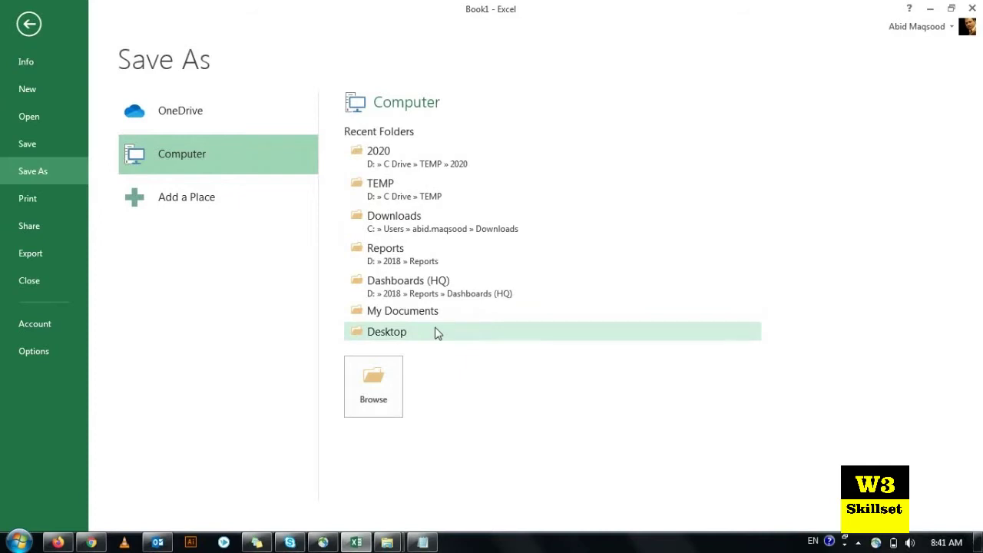
left_click(408, 224)
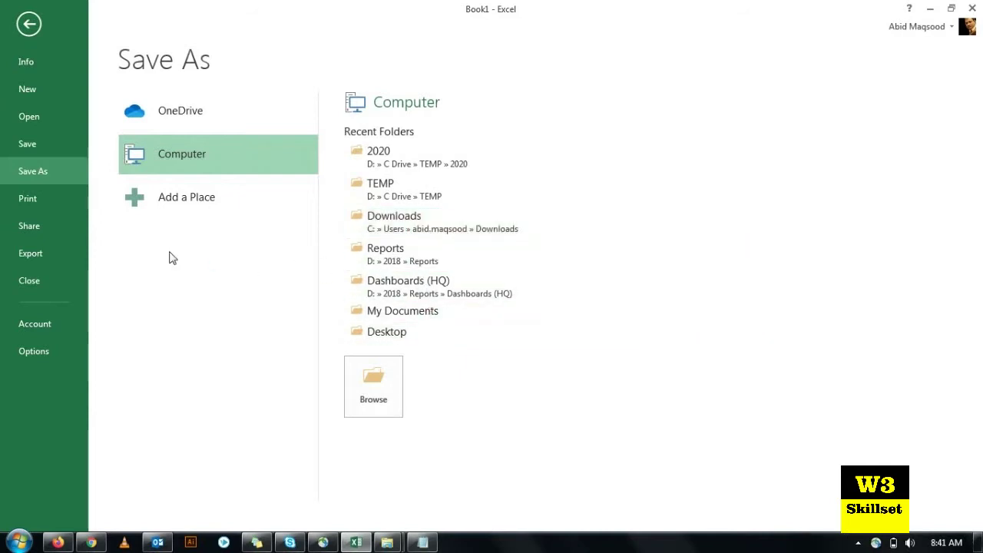
left_click_drag(317, 40, 366, 25)
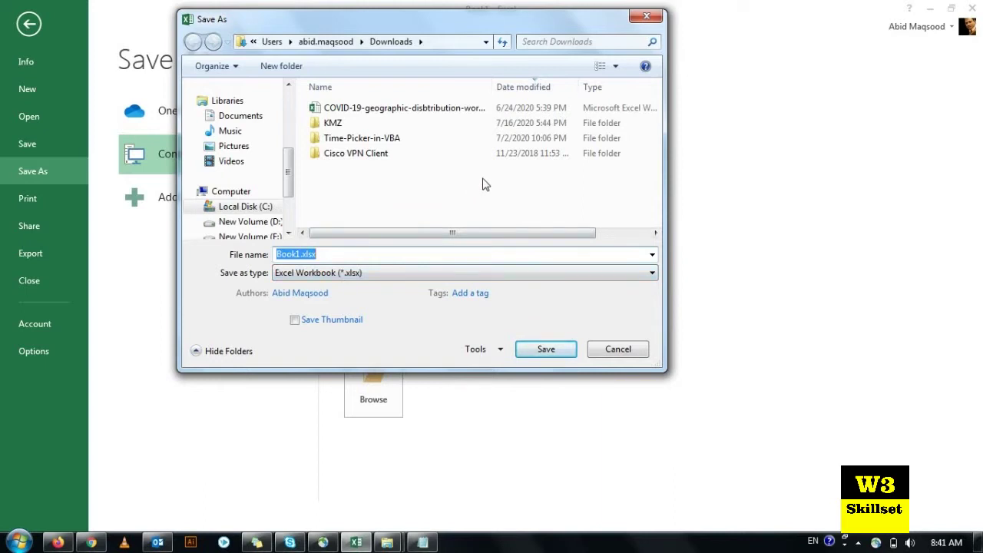
Step: Name the file 'Training Data' as an Excel Workbook (*.xlsx) and show the Tools save options
type("Training Data")
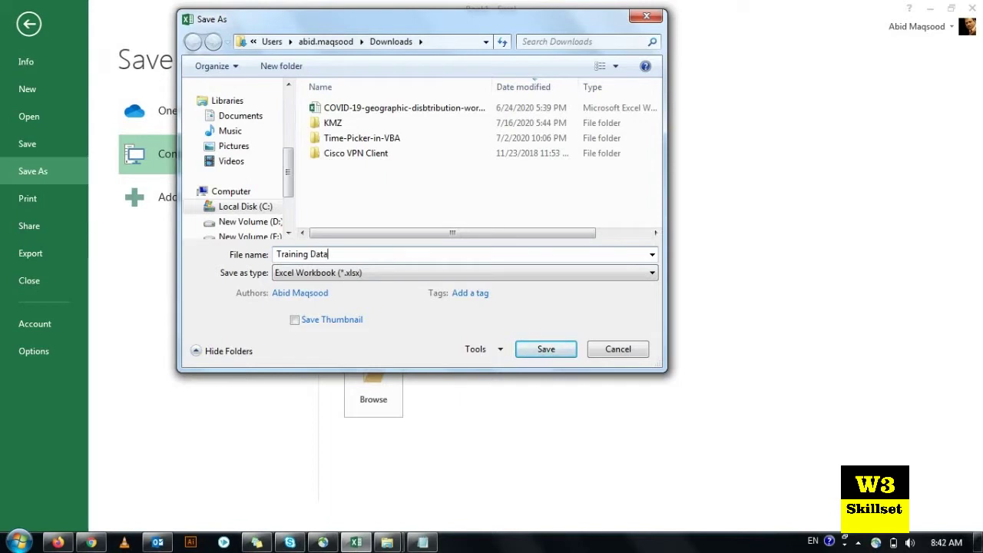
left_click(346, 278)
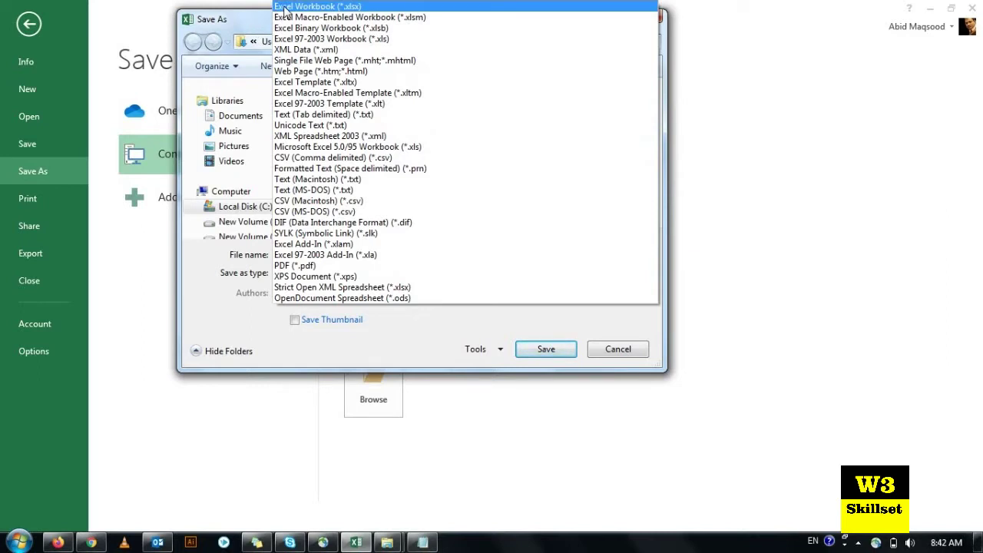
left_click(285, 7)
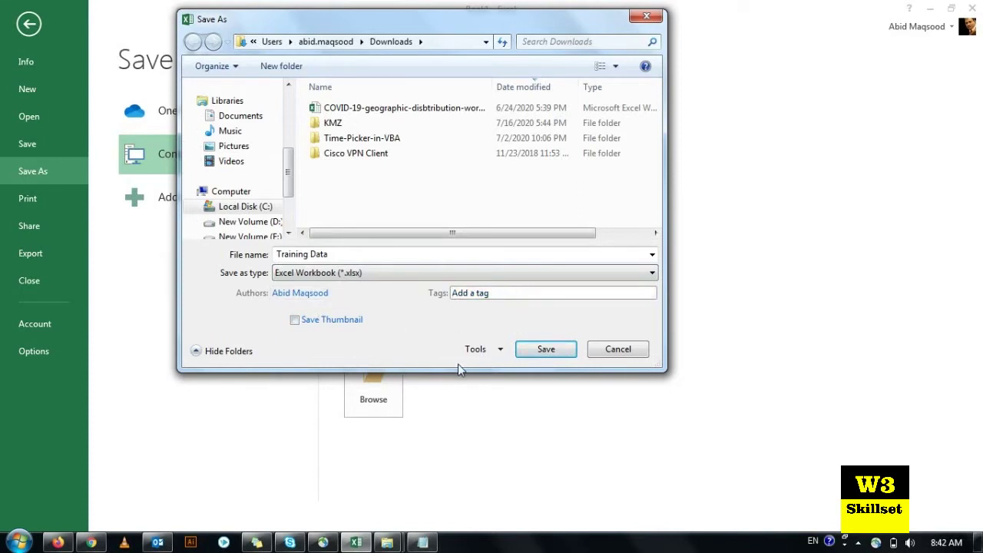
left_click(499, 352)
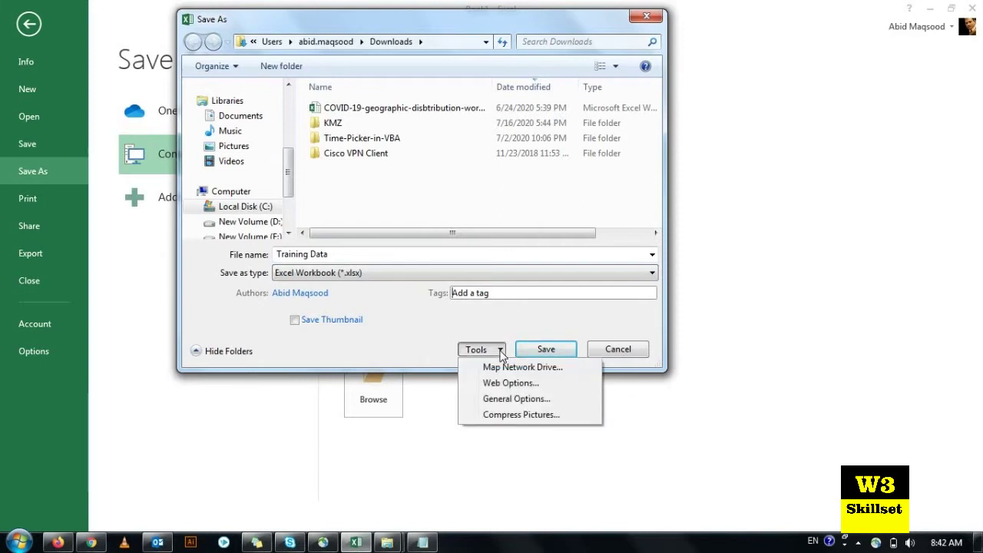
Step: In General Options, enter a password to open and a password to modify
left_click(527, 400)
left_click_drag(650, 170, 619, 102)
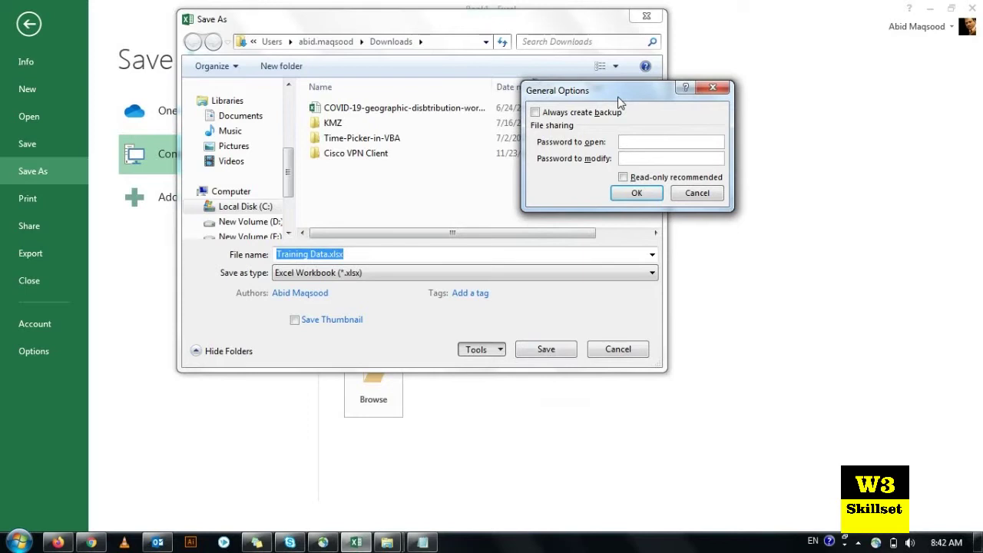
type("12")
left_click(634, 187)
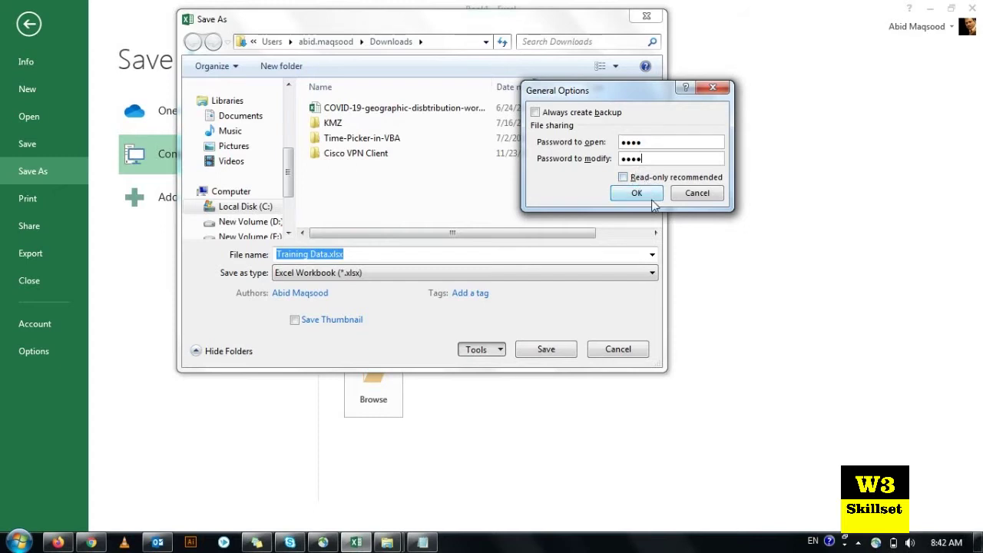
left_click(637, 194)
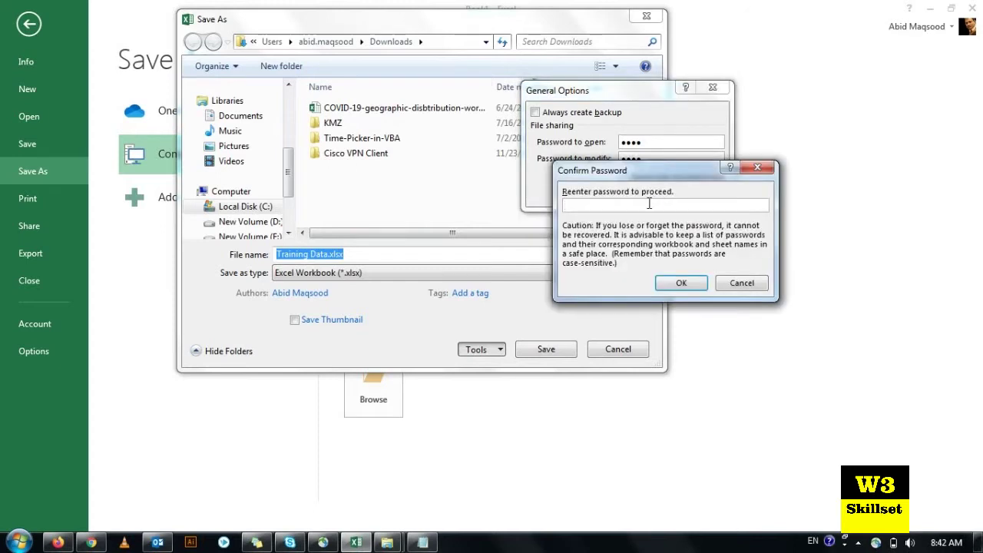
Step: Re-enter the open and modify passwords in the Confirm Password dialogs
type("1")
left_click_drag(645, 170, 678, 205)
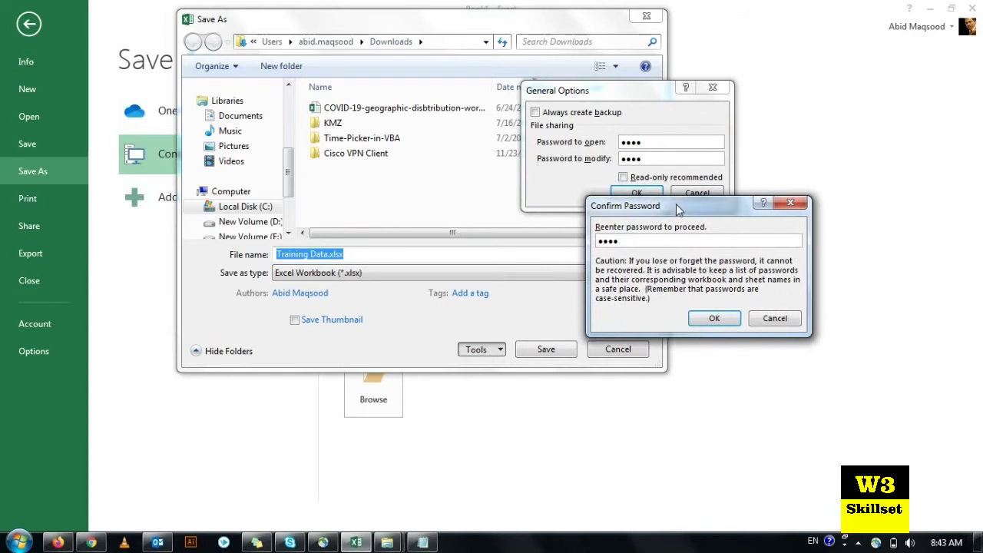
left_click(712, 318)
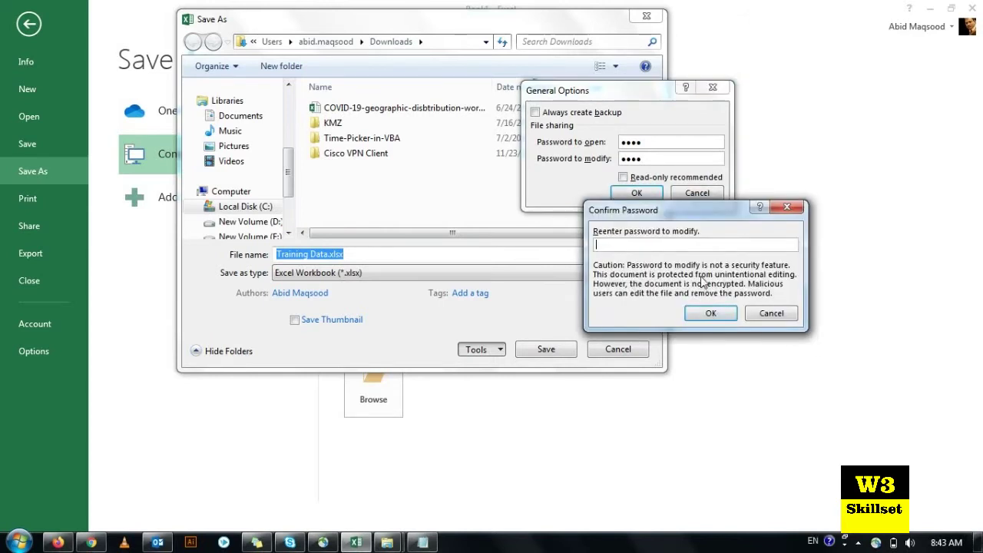
type("1234")
left_click(708, 313)
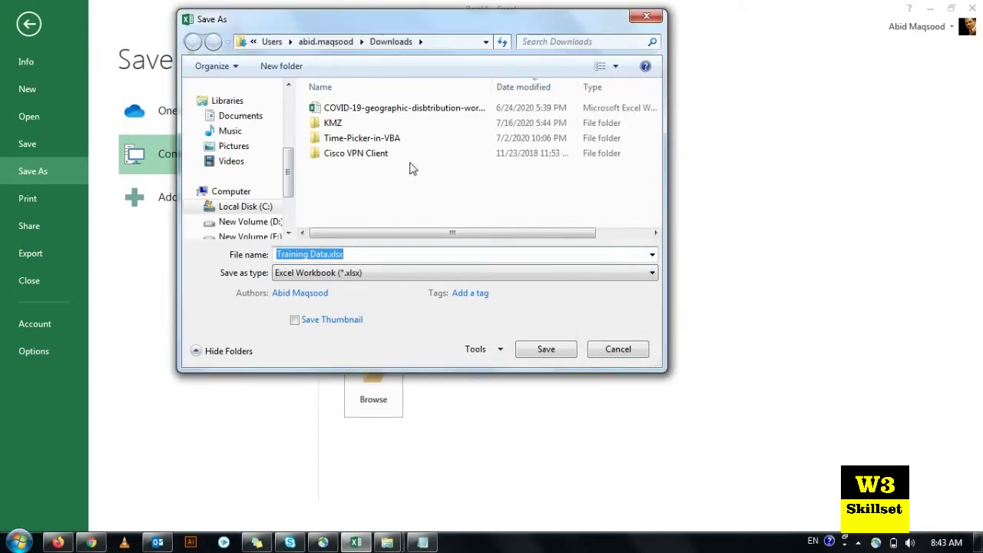
Step: Save the protected workbook, then open Training Data.xlsx from Downloads in Explorer
left_click(534, 355)
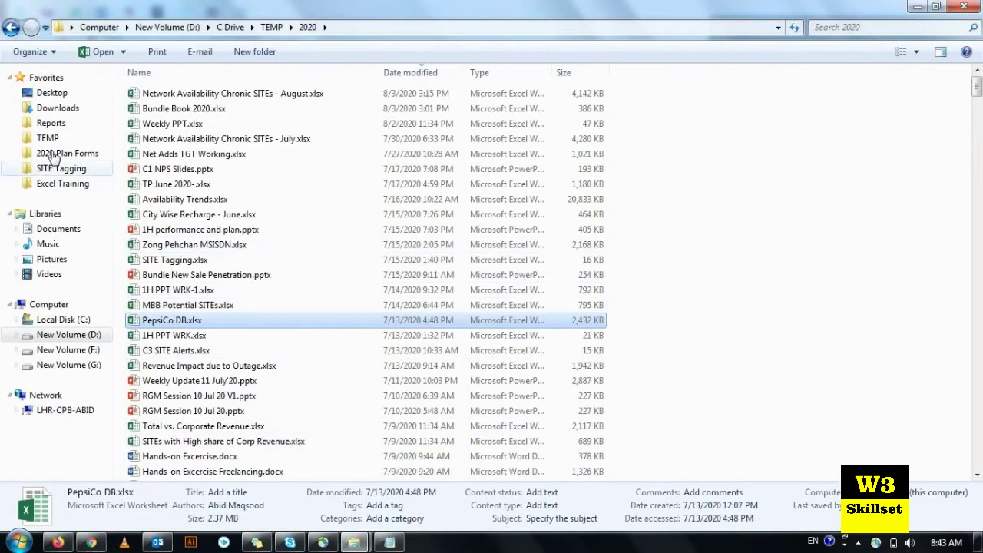
left_click(36, 114)
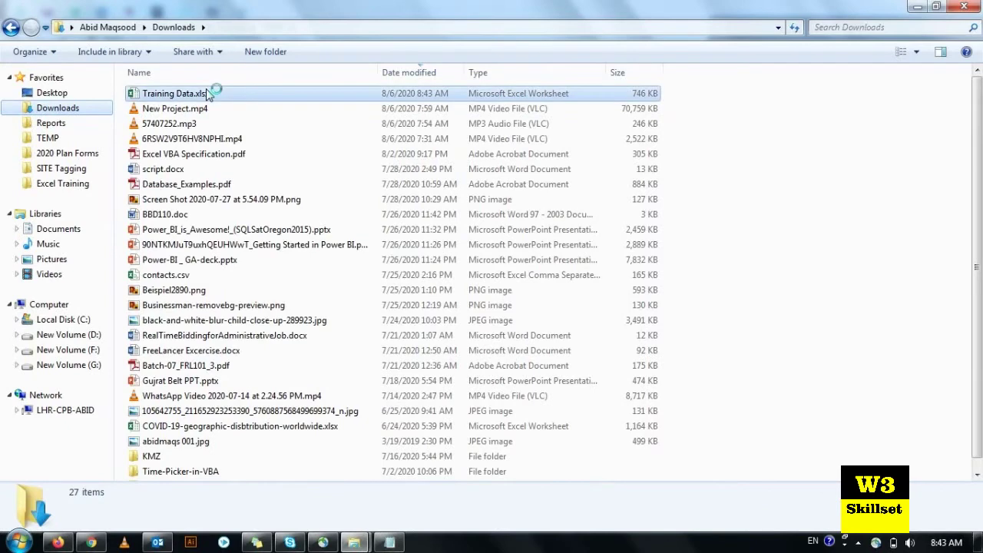
double_click(211, 93)
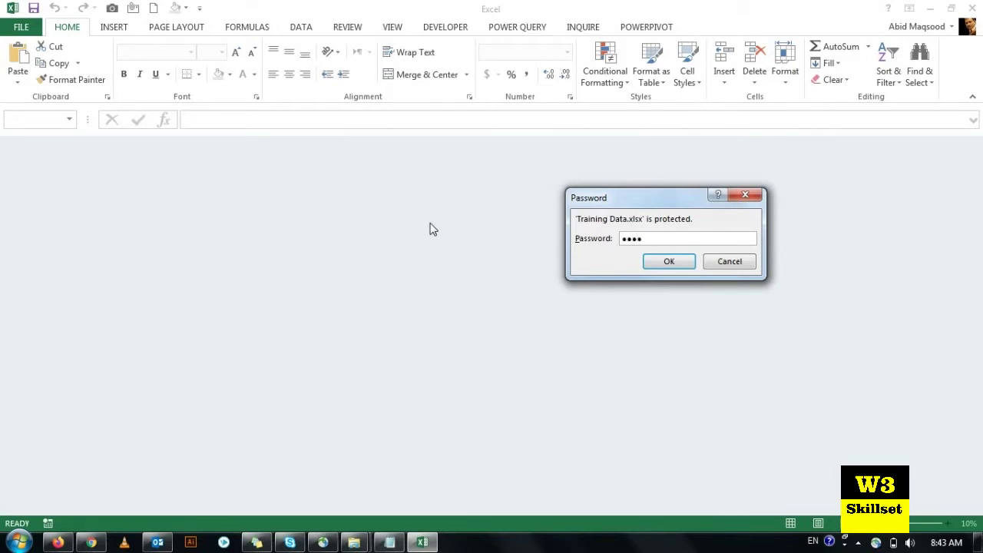
Step: Enter the open and modify passwords to load Training Data.xlsx with write access
left_click(670, 263)
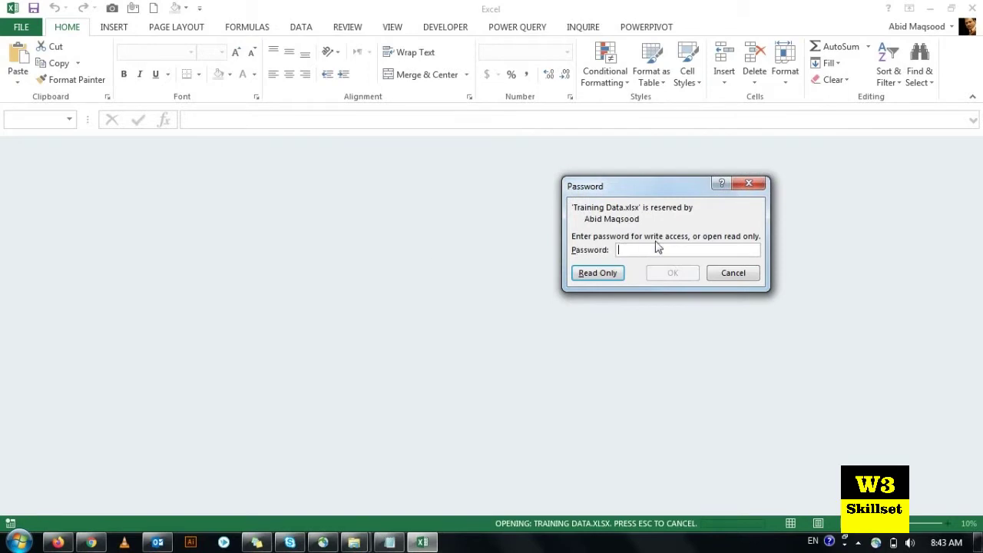
type("a")
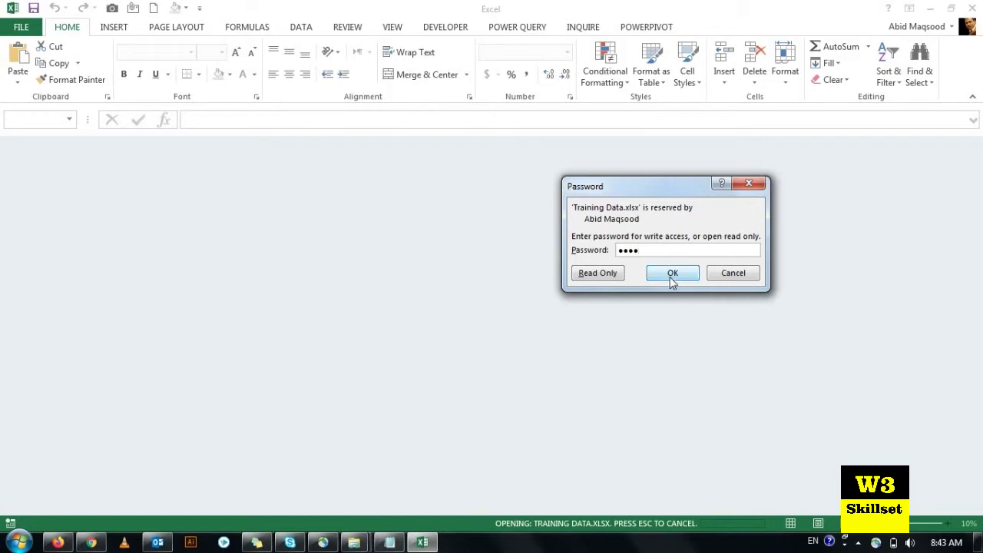
left_click(671, 274)
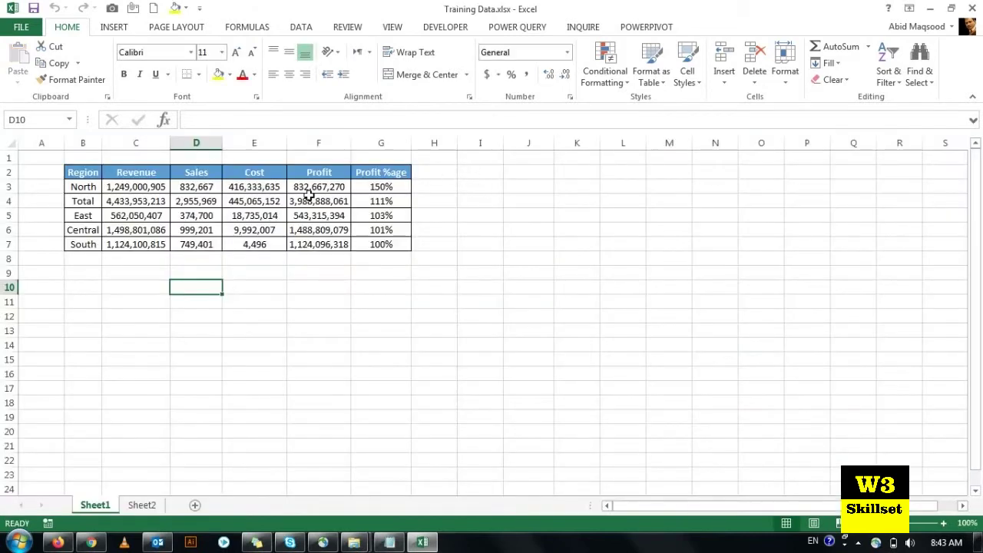
Step: Select and clear the Region table, then show the Review ribbon's protection commands
left_click(314, 198)
left_click(248, 201)
left_click(136, 204)
left_click_drag(92, 174, 384, 246)
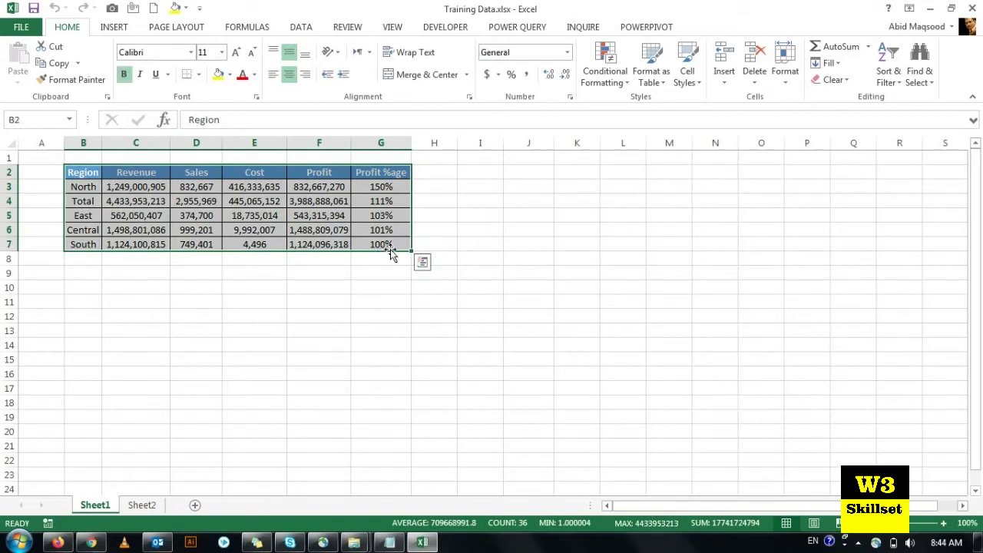
left_click(273, 274)
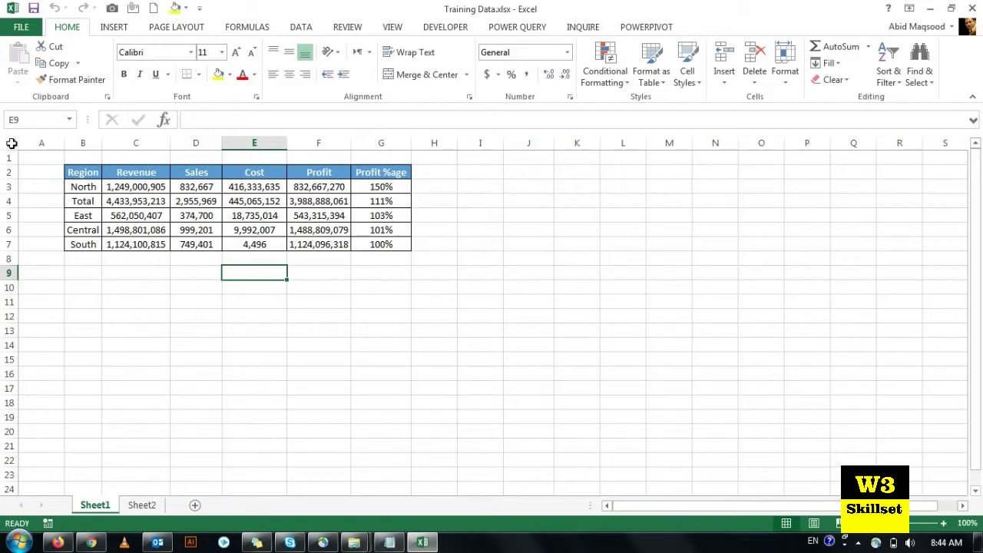
left_click_drag(26, 157, 448, 264)
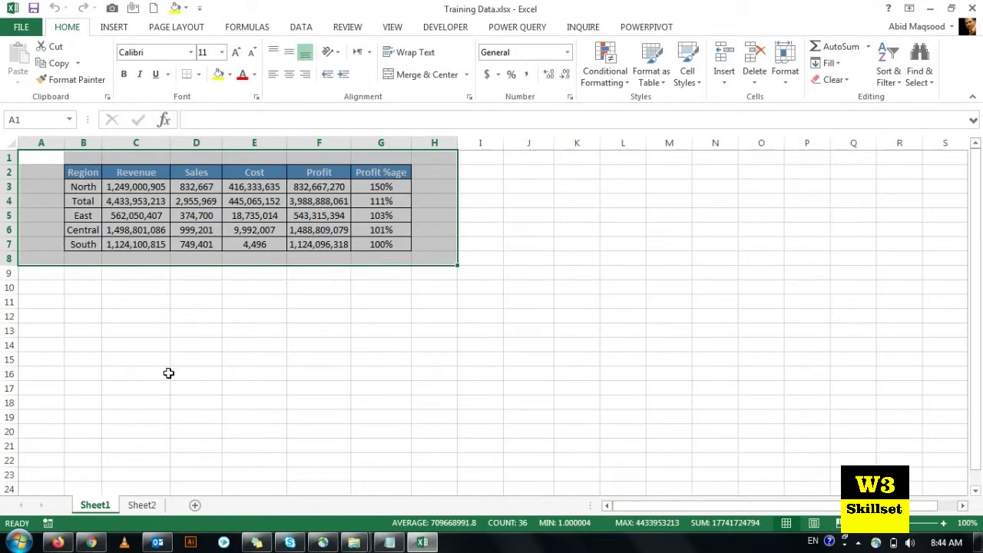
left_click(169, 317)
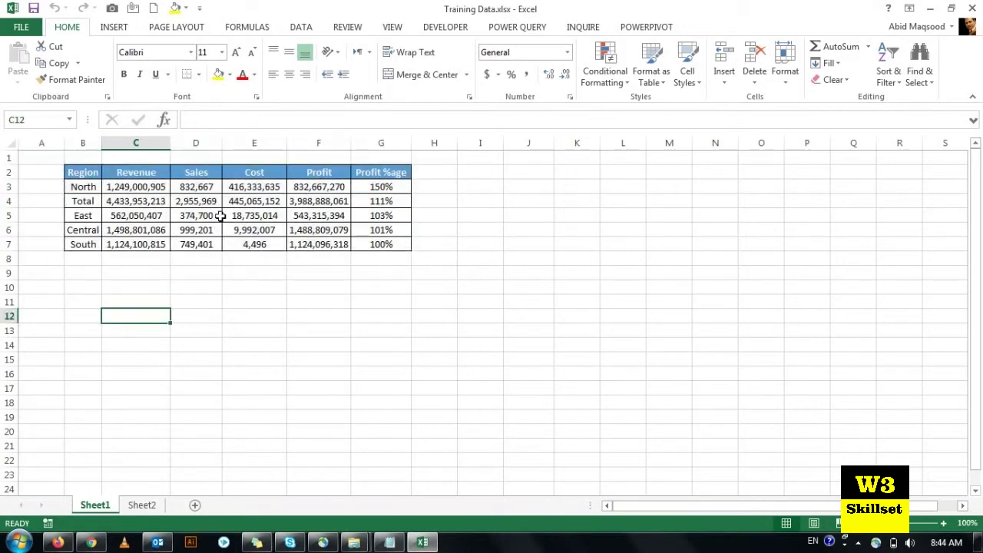
left_click(360, 28)
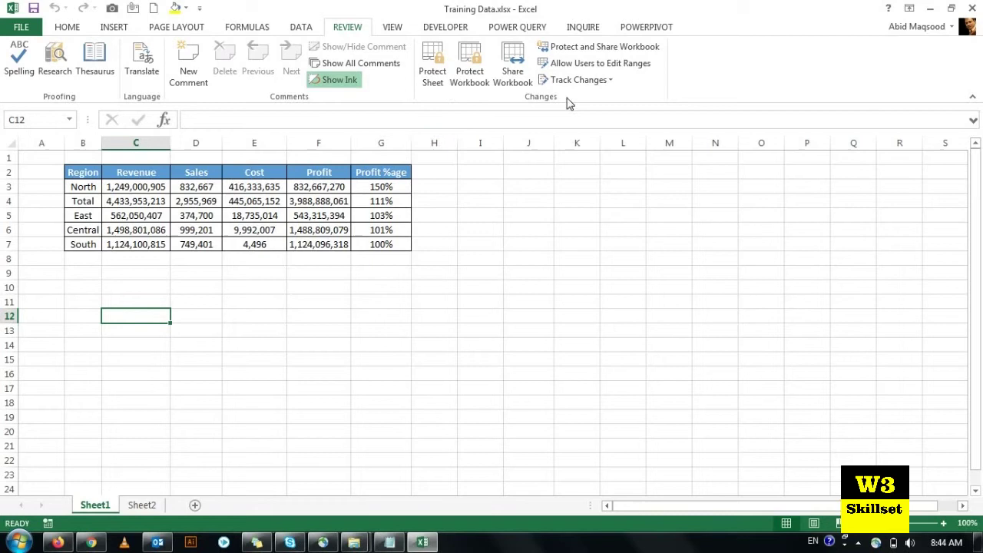
Step: In Protect Sheet, uncheck Select locked cells and Select unlocked cells
left_click(436, 58)
left_click_drag(620, 139, 638, 109)
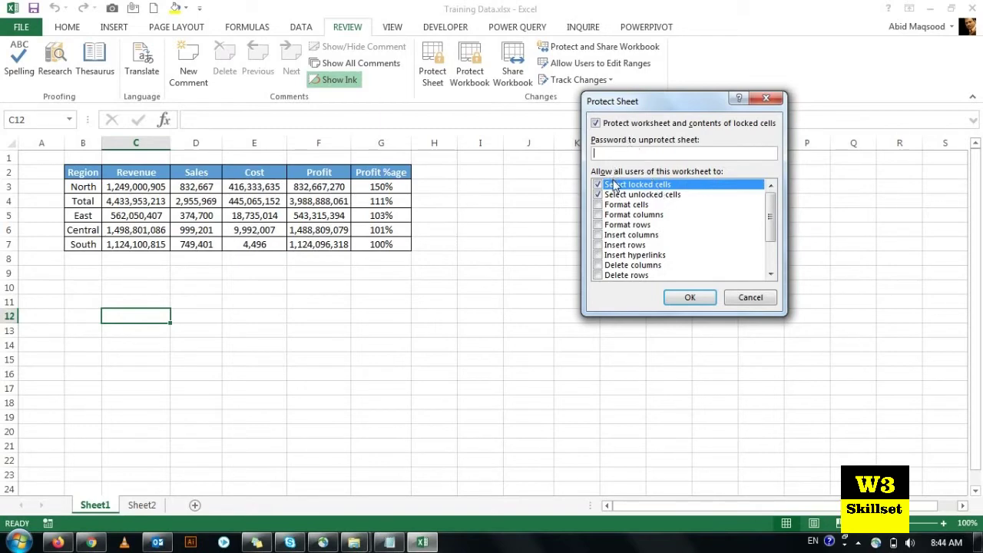
left_click_drag(770, 230, 771, 265)
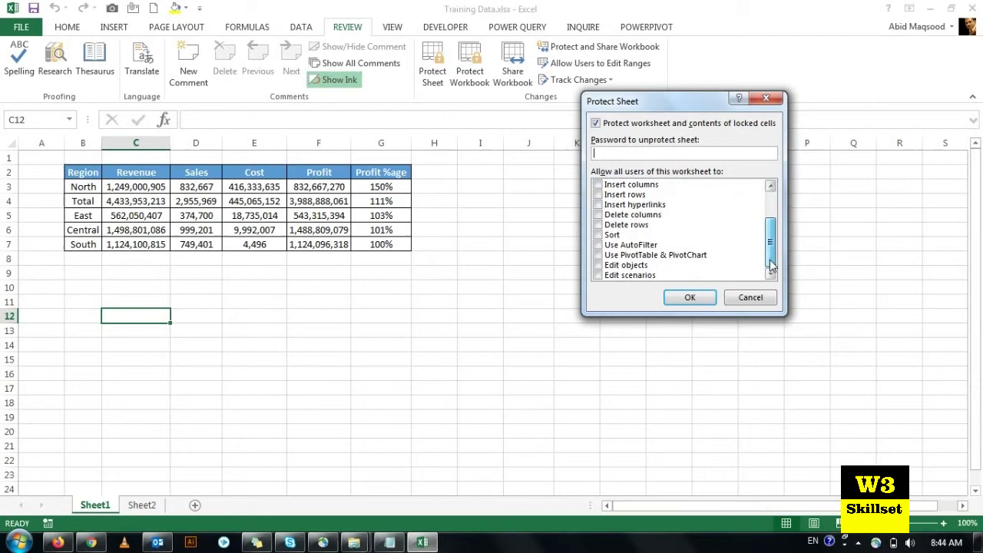
mouse_move(770, 265)
left_mouse_down()
mouse_move(770, 195)
mouse_move(771, 265)
left_mouse_up()
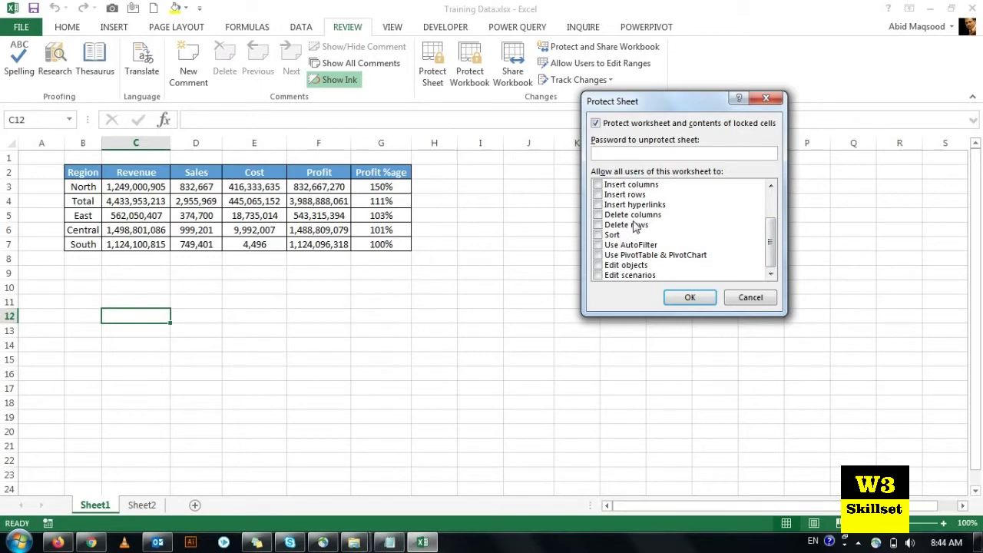
left_click_drag(770, 246, 771, 221)
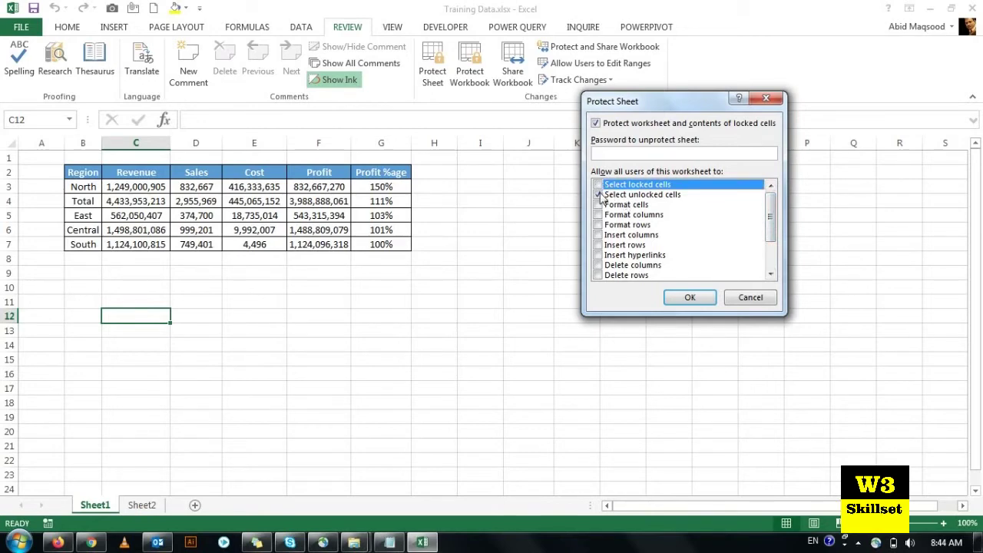
left_click(599, 194)
Step: Set and confirm the sheet protection password to protect Sheet1
left_click(687, 154)
type("1234")
left_click(685, 298)
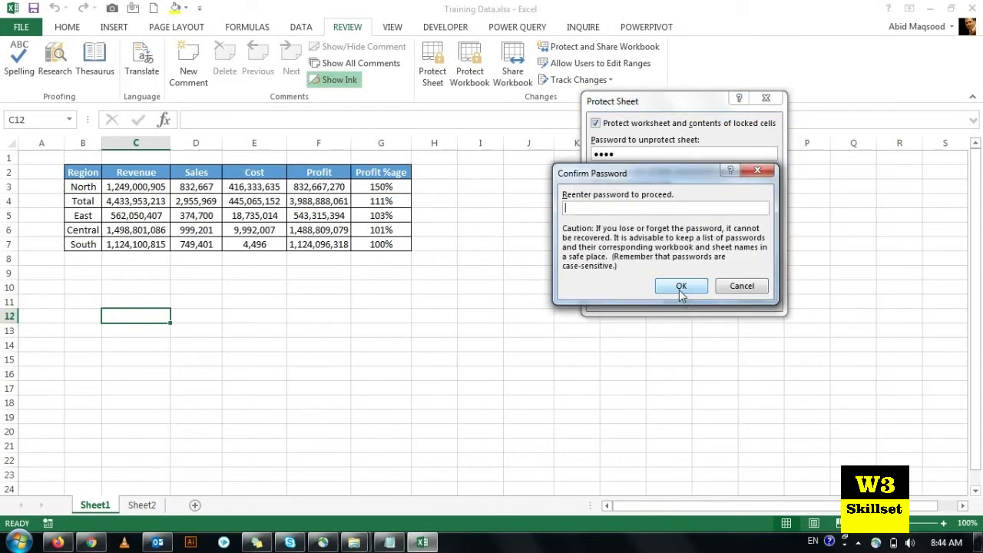
type("1234")
left_click(681, 285)
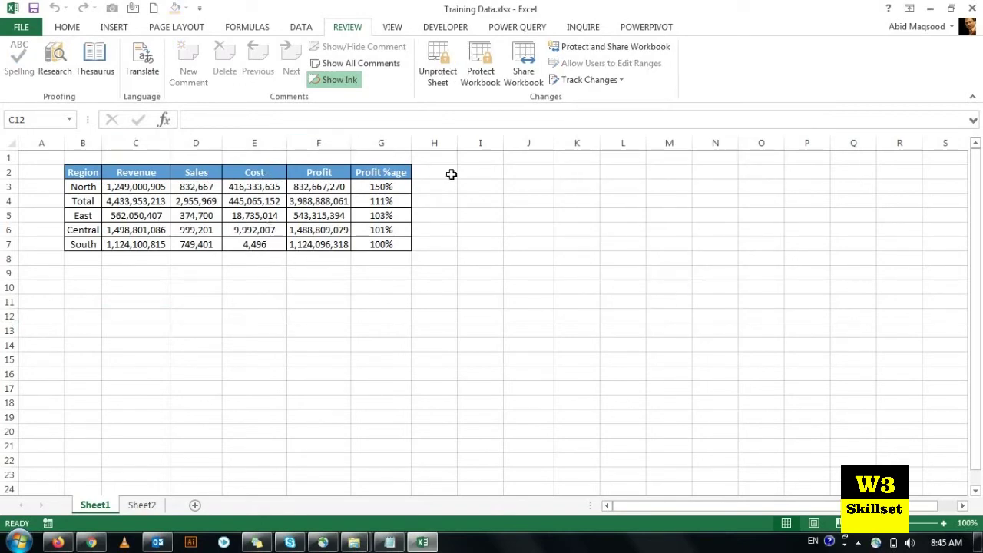
Step: Confirm edits are blocked, unprotect Sheet1 with its password, and reselect table B2:G7
left_click(351, 126)
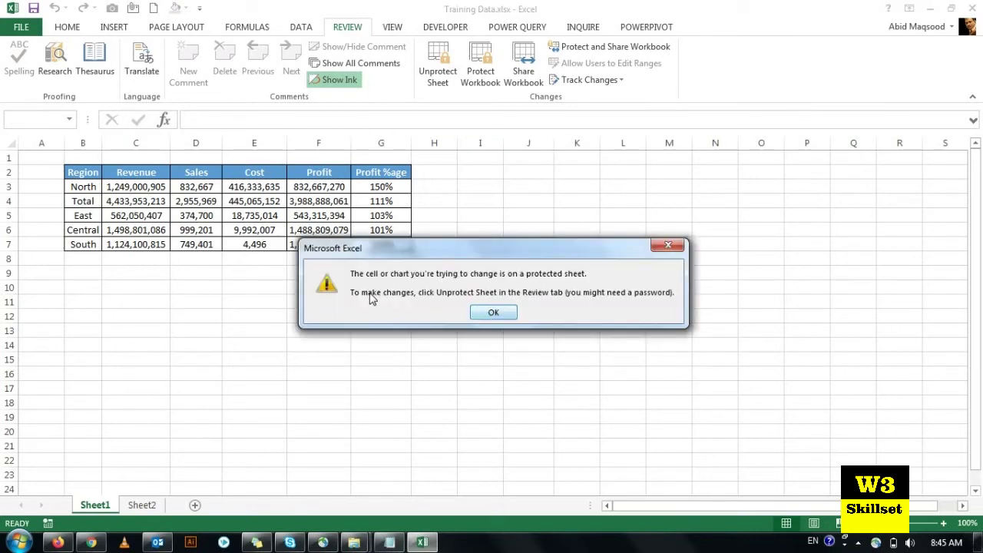
left_click(489, 316)
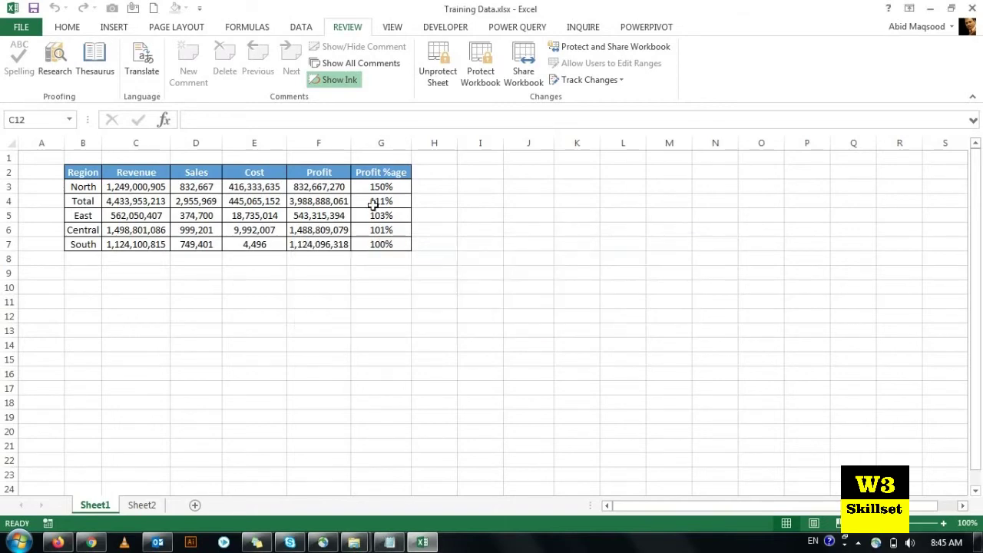
left_click(437, 65)
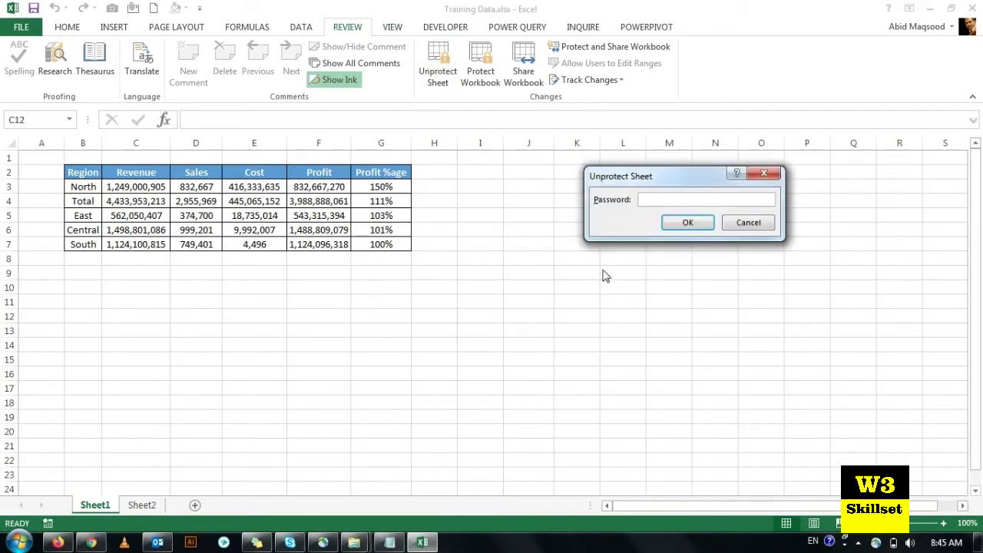
type("••••")
left_click(701, 221)
left_click(177, 218)
left_click_drag(84, 170, 381, 241)
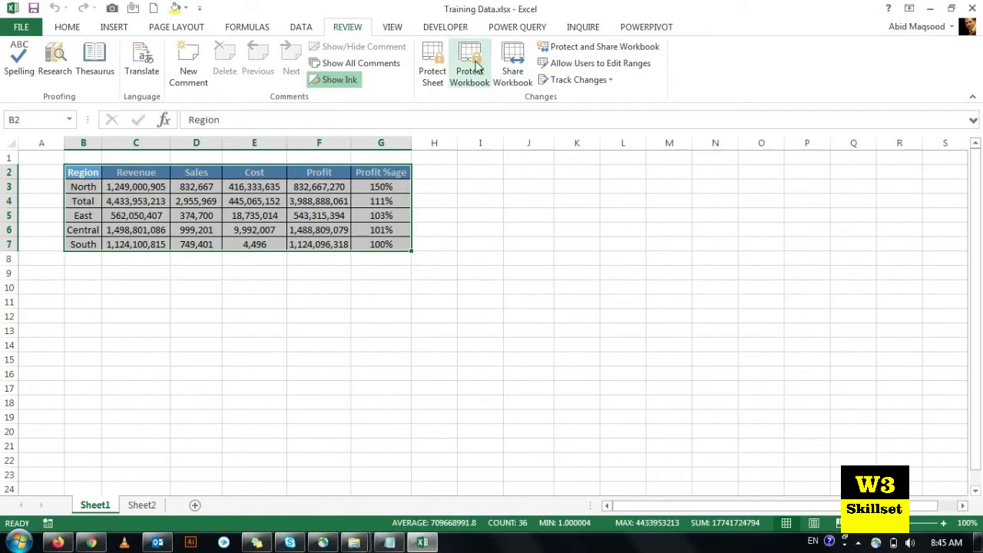
Step: From Sheet1, protect the workbook Structure with a confirmed password, then clear the selection
right_click(135, 513)
left_click(114, 507)
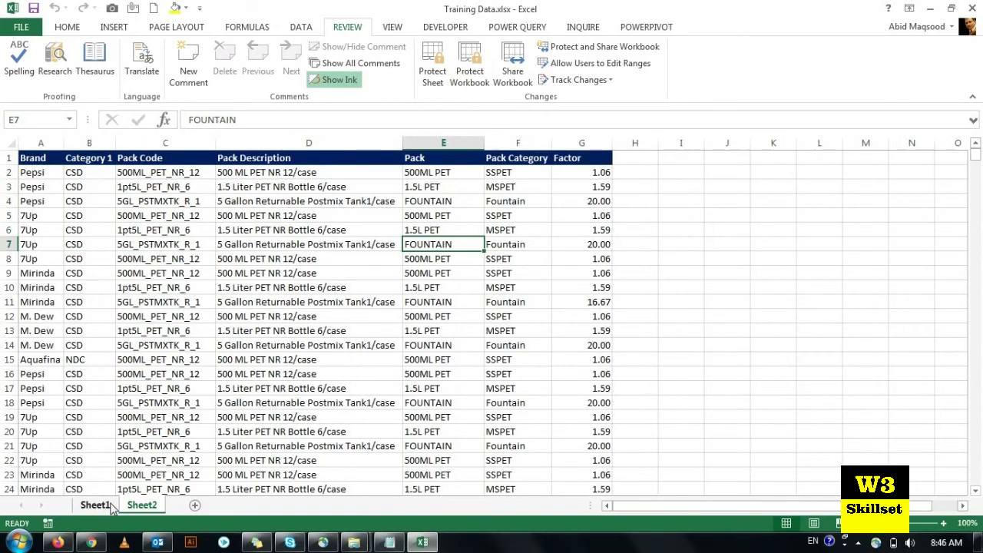
left_click(112, 507)
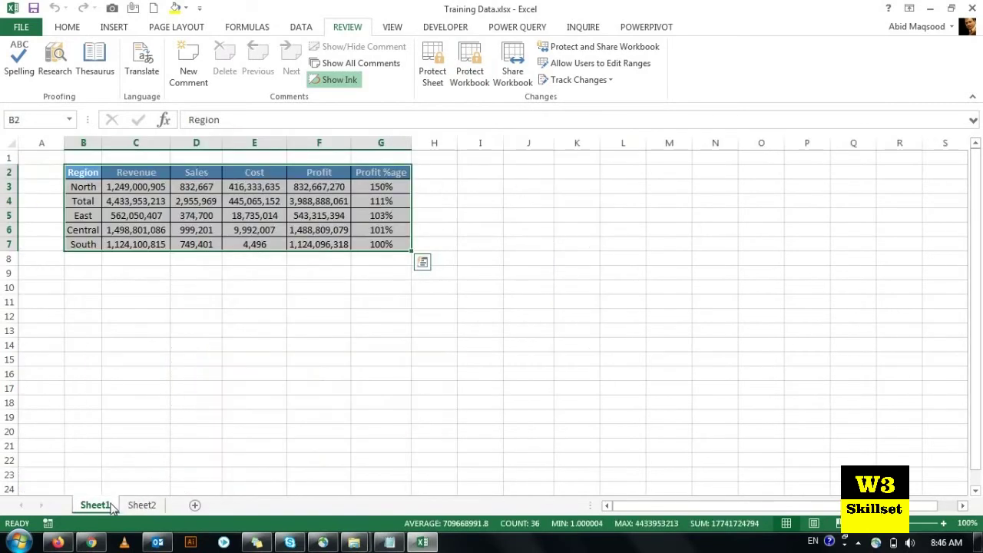
left_click(470, 60)
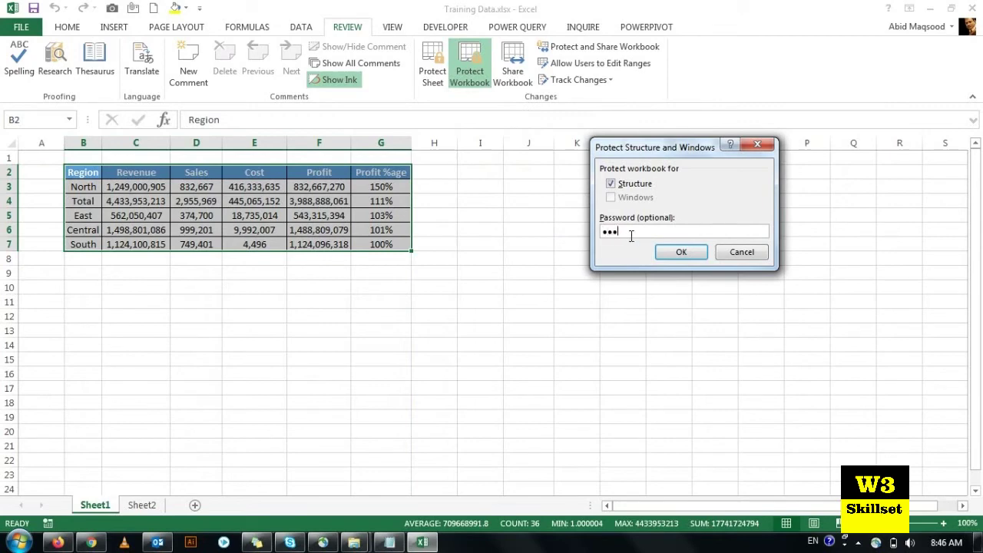
left_click(681, 252)
type("••••")
left_click(694, 257)
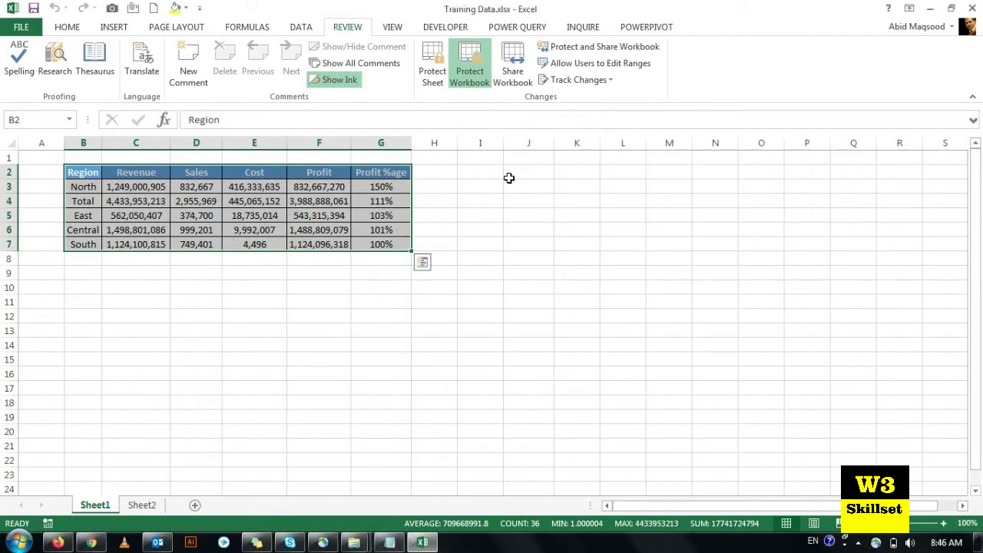
left_click(508, 177)
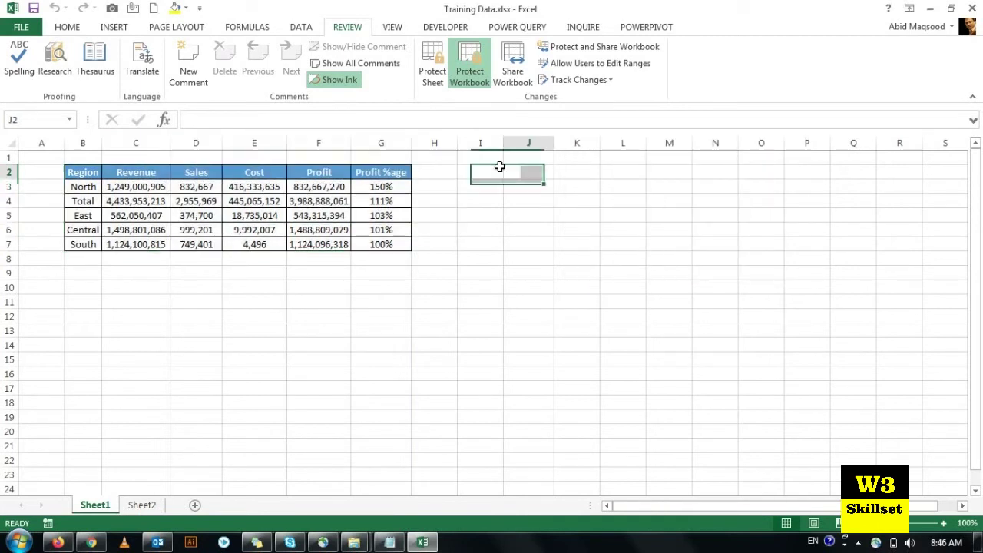
Step: Verify sheet-tab actions are greyed out, then unprotect the workbook structure with its password
right_click(89, 509)
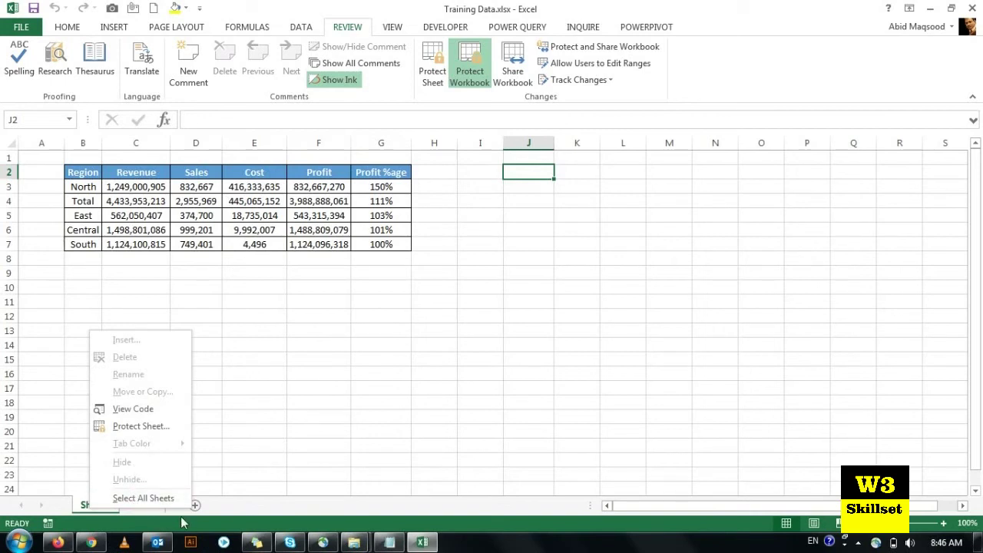
key("Escape")
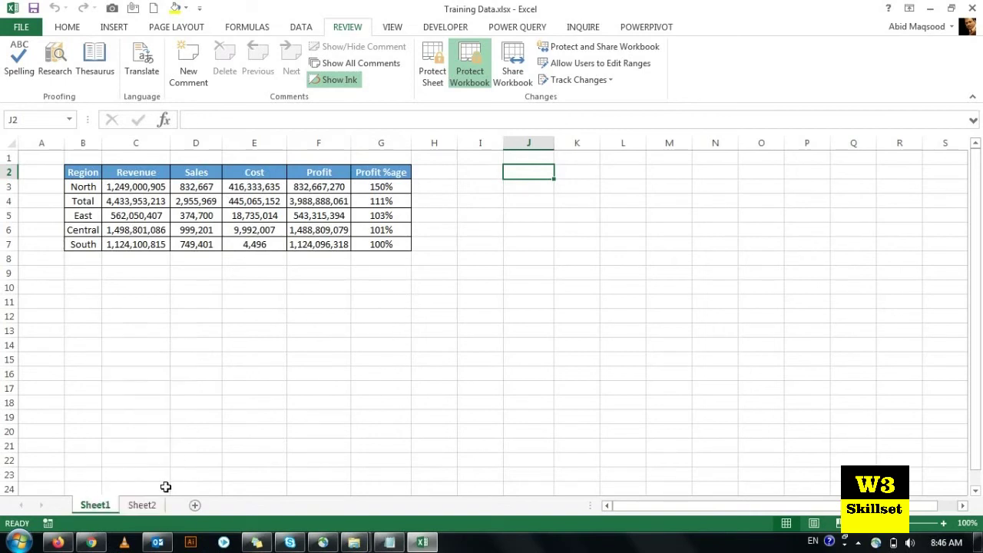
left_click(484, 67)
type("••••")
left_click(691, 222)
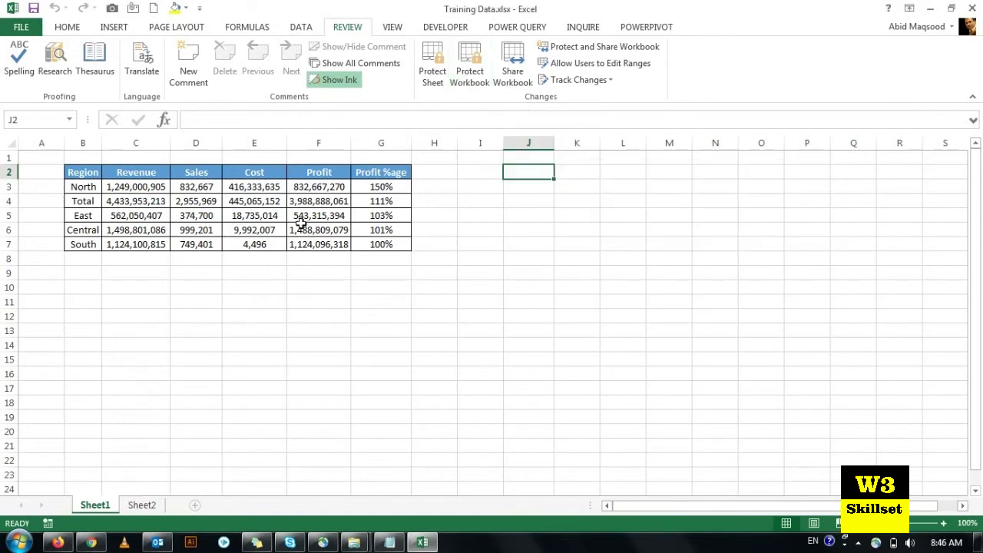
Step: Switch to Sheet2 and back to Sheet1, then select the Region table
left_click(141, 505)
left_click(97, 507)
left_click_drag(73, 172, 381, 244)
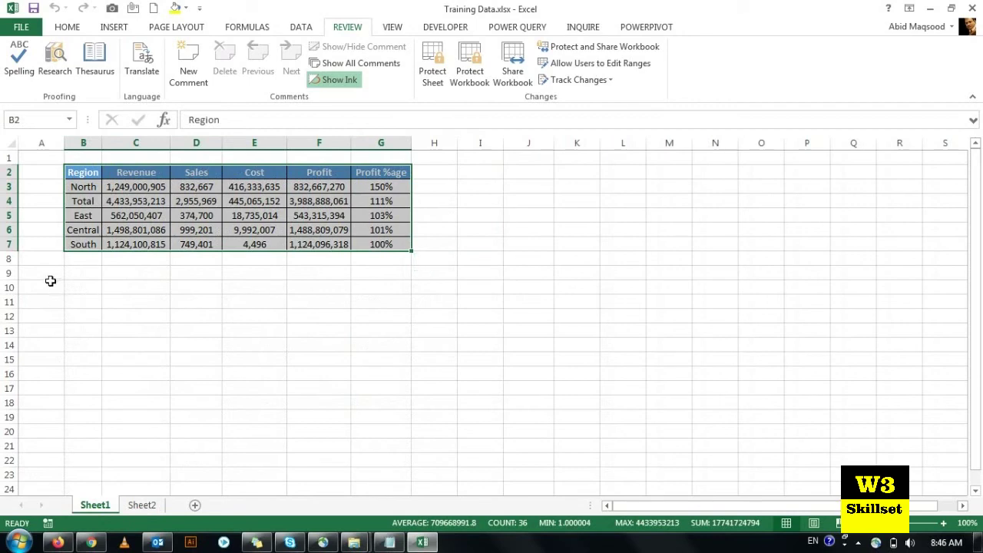